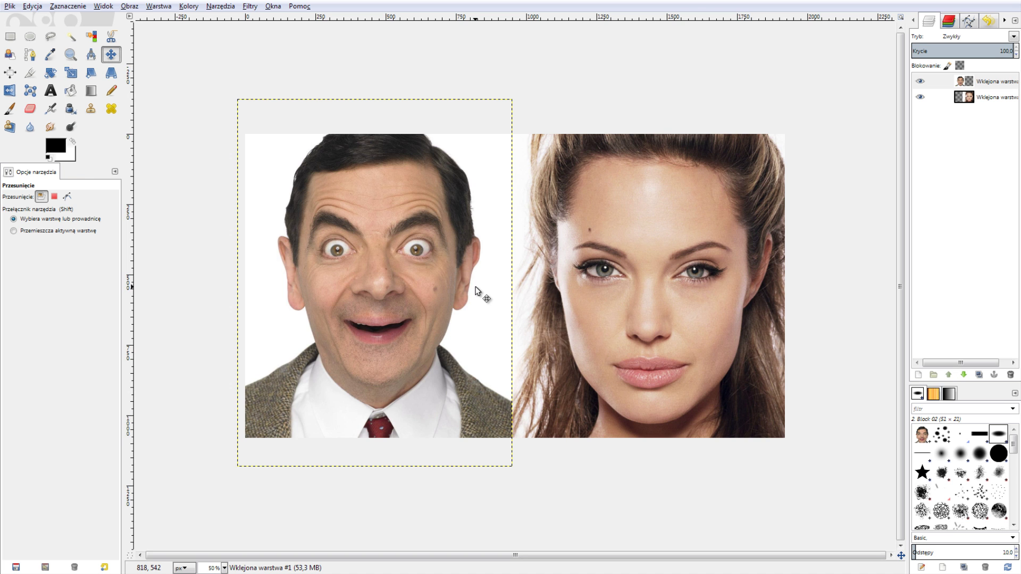
Step: Hide and re-show both face photo layers, then select the Heal tool
{"action": "left_click", "coordinate": [920, 80]}
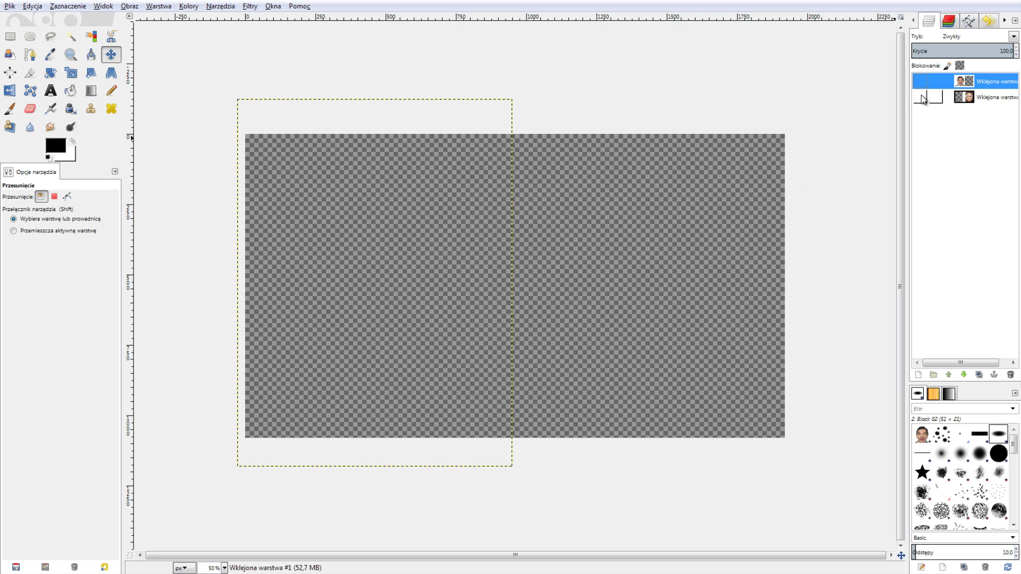
{"action": "left_click", "coordinate": [921, 97]}
{"action": "left_click", "coordinate": [919, 80]}
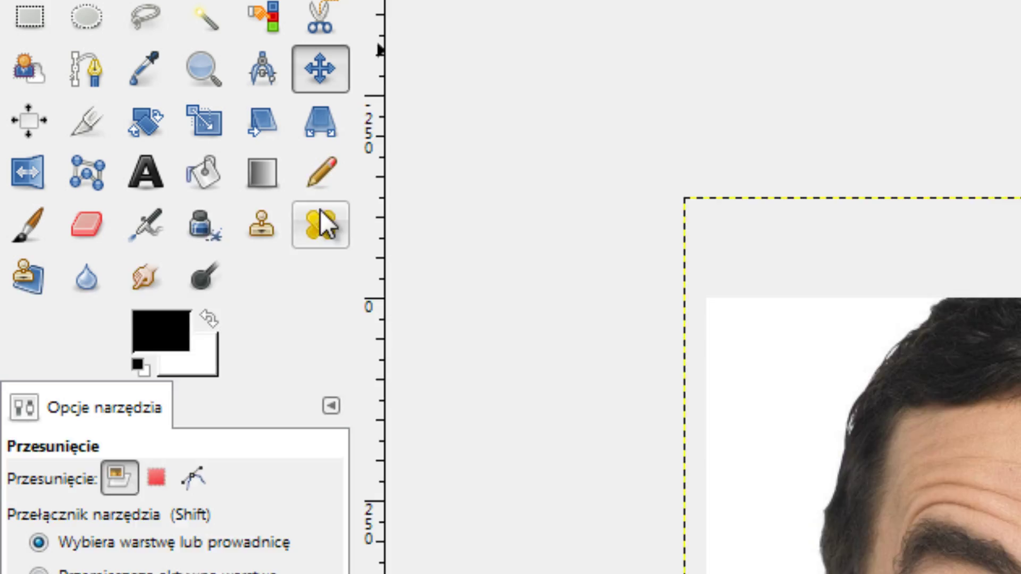
{"action": "left_click", "coordinate": [321, 217]}
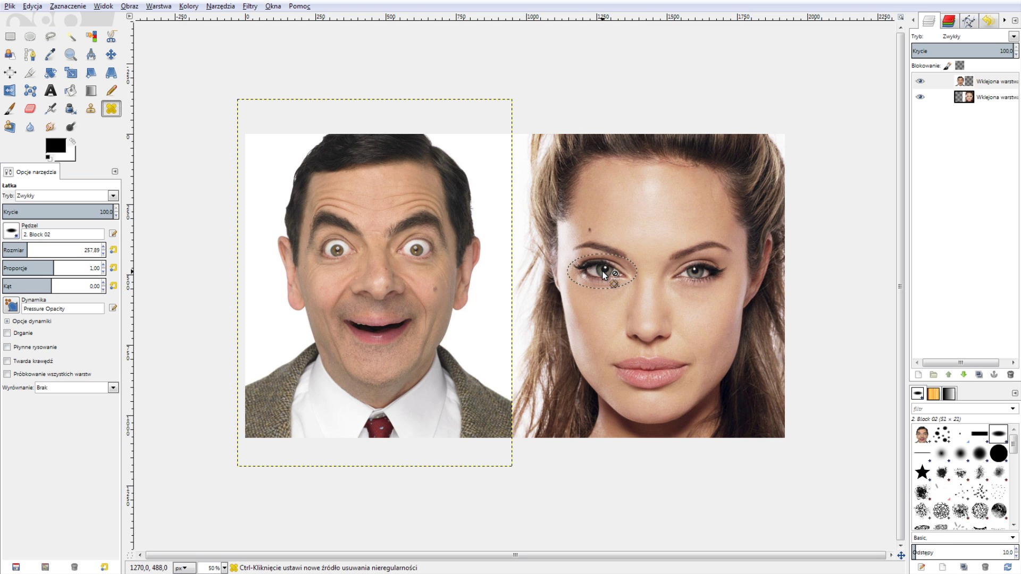
Step: Sample Angelina's eye and heal it over Mr Bean's first bulging eye
{"action": "left_click", "coordinate": [979, 98]}
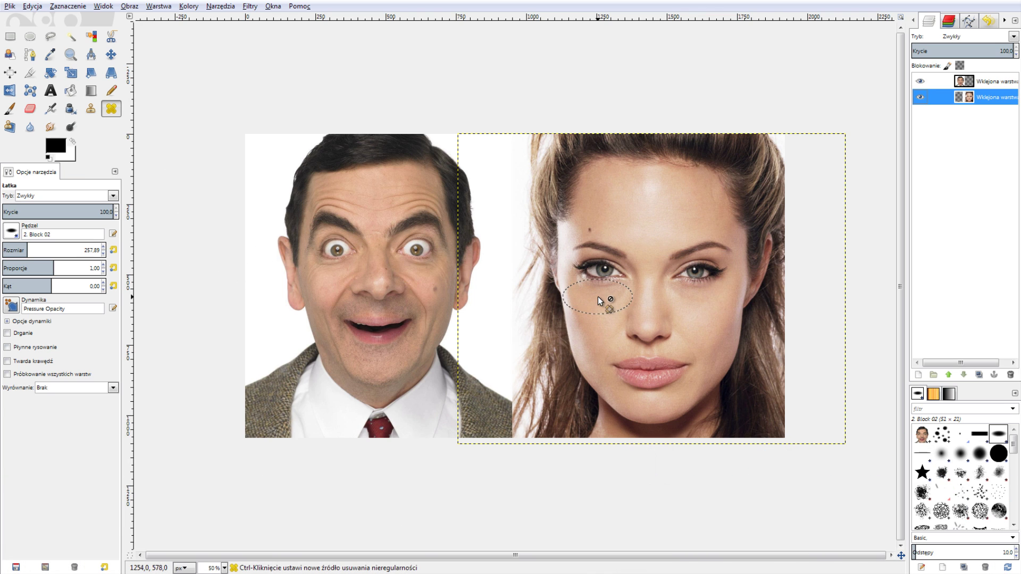
{"action": "left_click", "coordinate": [605, 270], "text": "ctrl"}
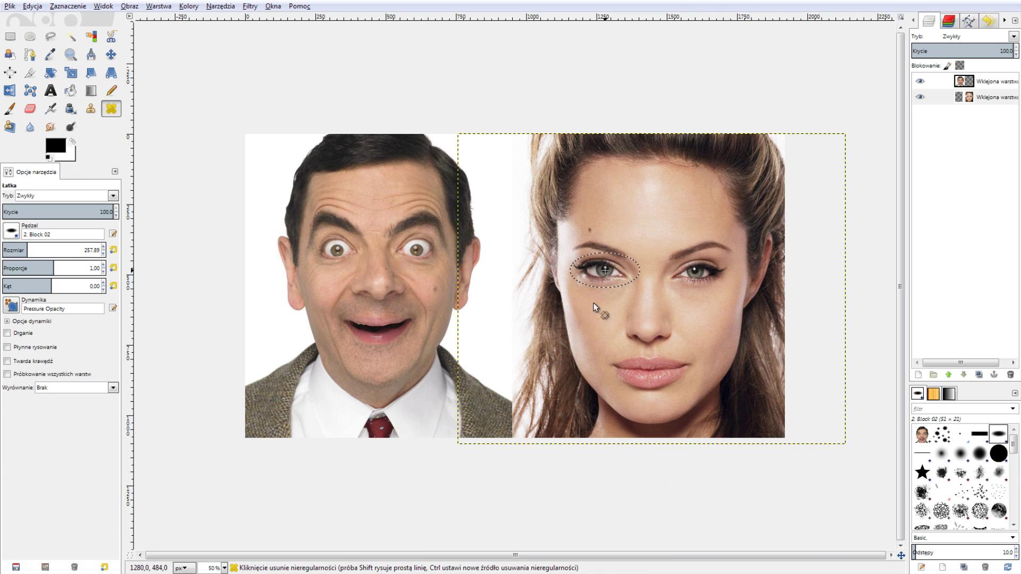
{"action": "left_click", "coordinate": [983, 85]}
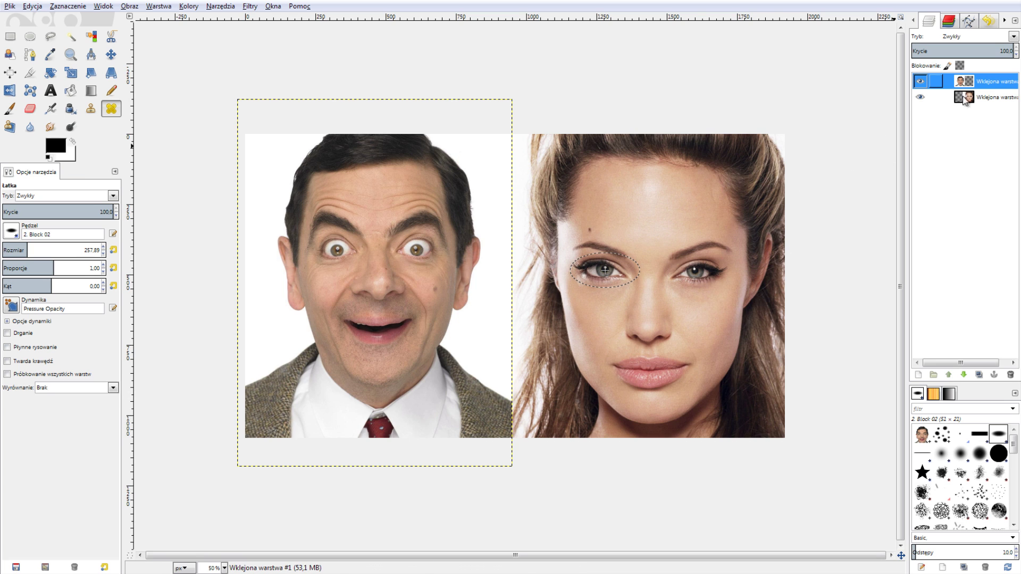
{"action": "left_click", "coordinate": [338, 252]}
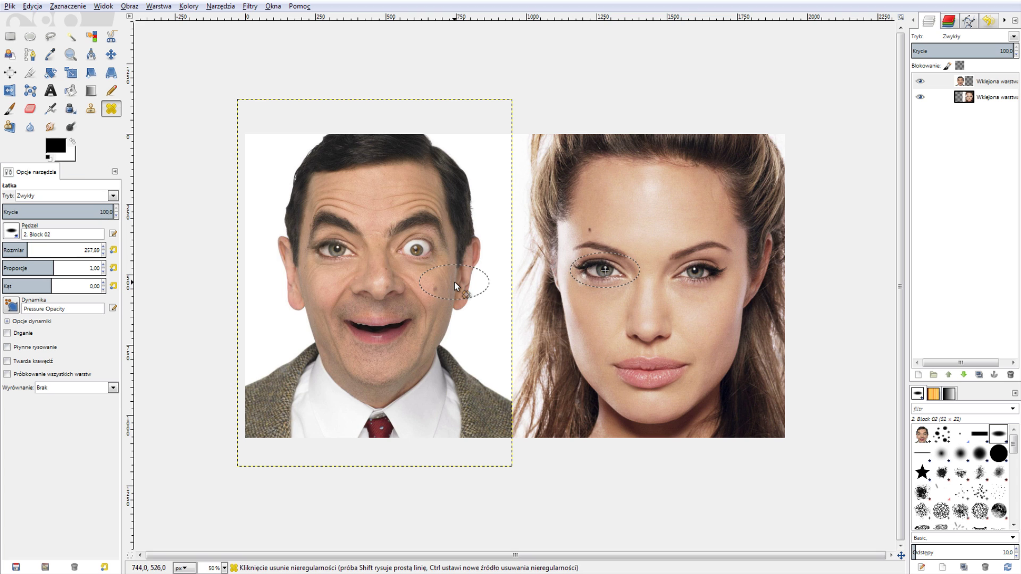
Step: Heal Mr Bean's other bulging eye and tone down his wide open mouth
{"action": "left_click", "coordinate": [956, 102]}
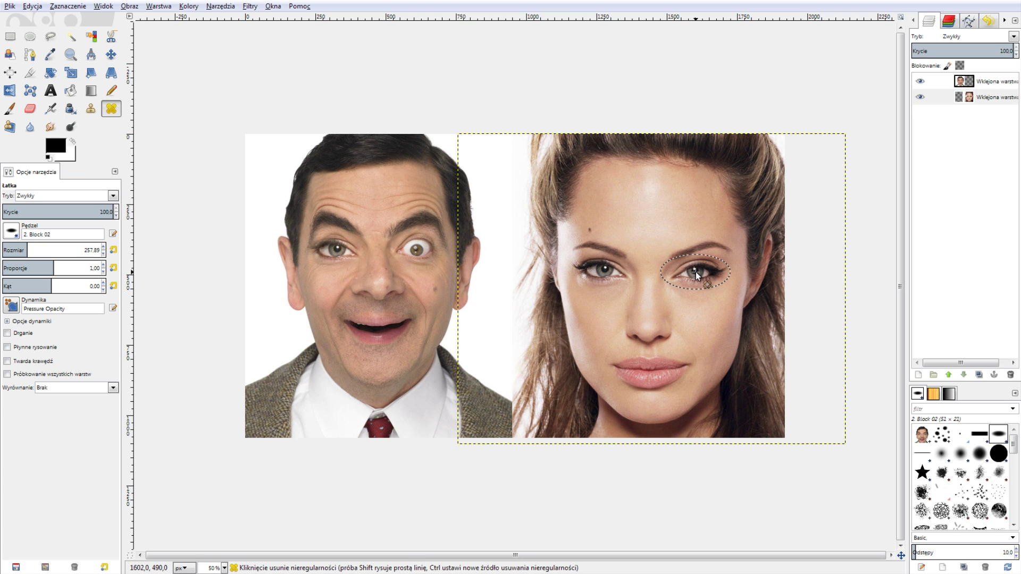
{"action": "left_click", "coordinate": [992, 82]}
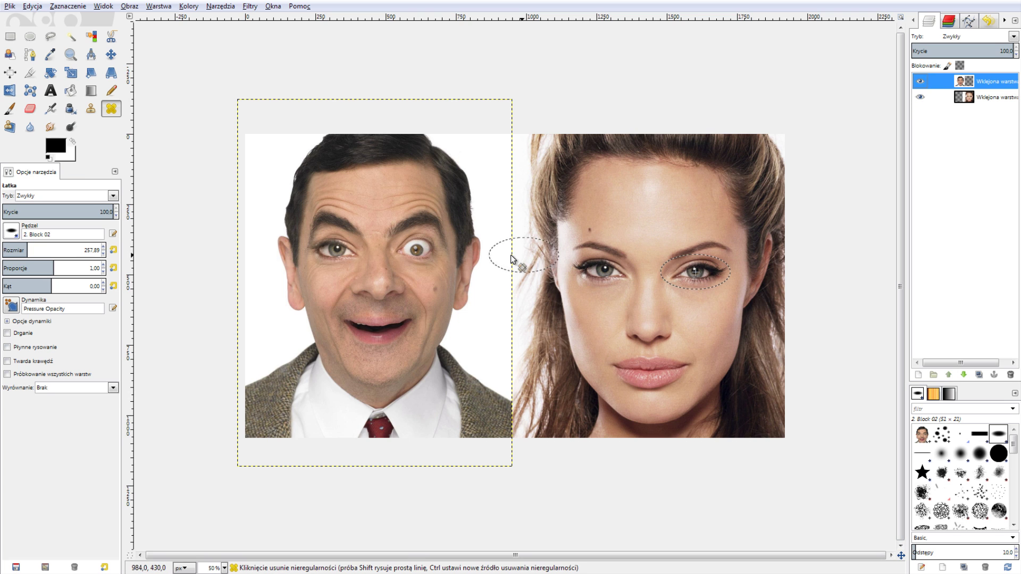
{"action": "left_click", "coordinate": [416, 255]}
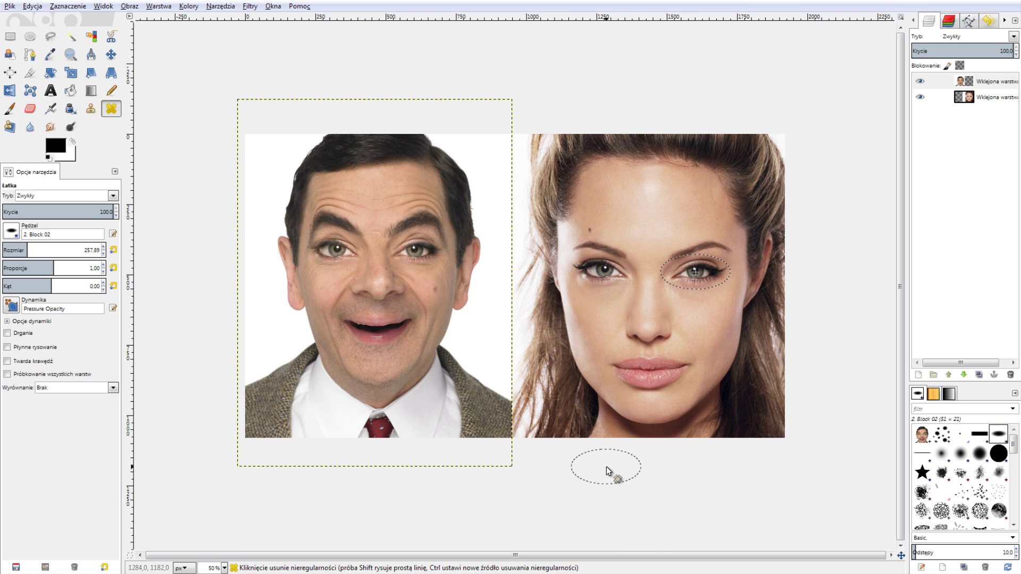
{"action": "left_click", "coordinate": [349, 325]}
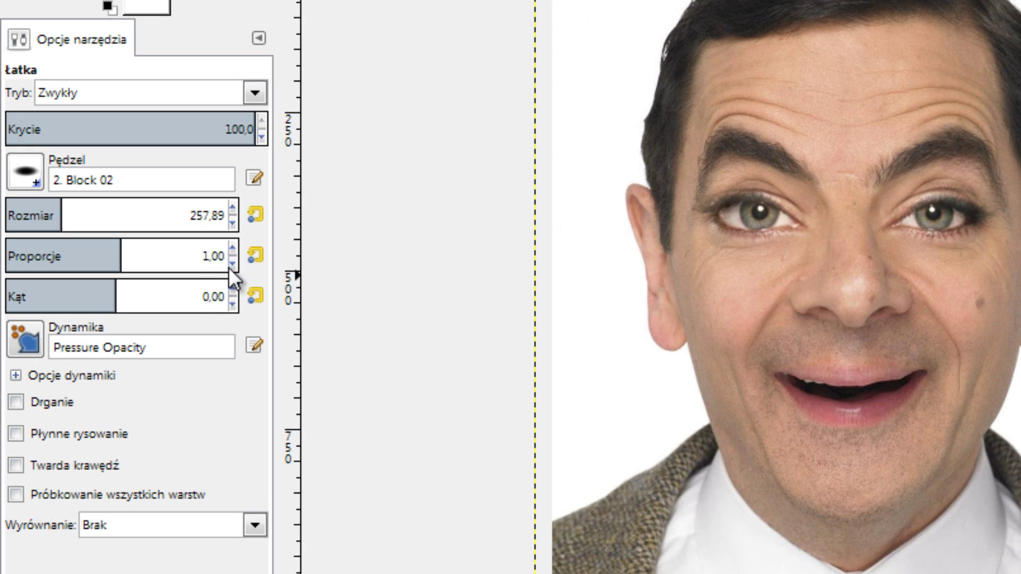
Step: Set the heal brush aspect ratio to -0.80 and enlarge its size to 349.22
{"action": "double_click", "coordinate": [103, 271]}
{"action": "left_click", "coordinate": [233, 265]}
{"action": "left_click", "coordinate": [231, 264]}
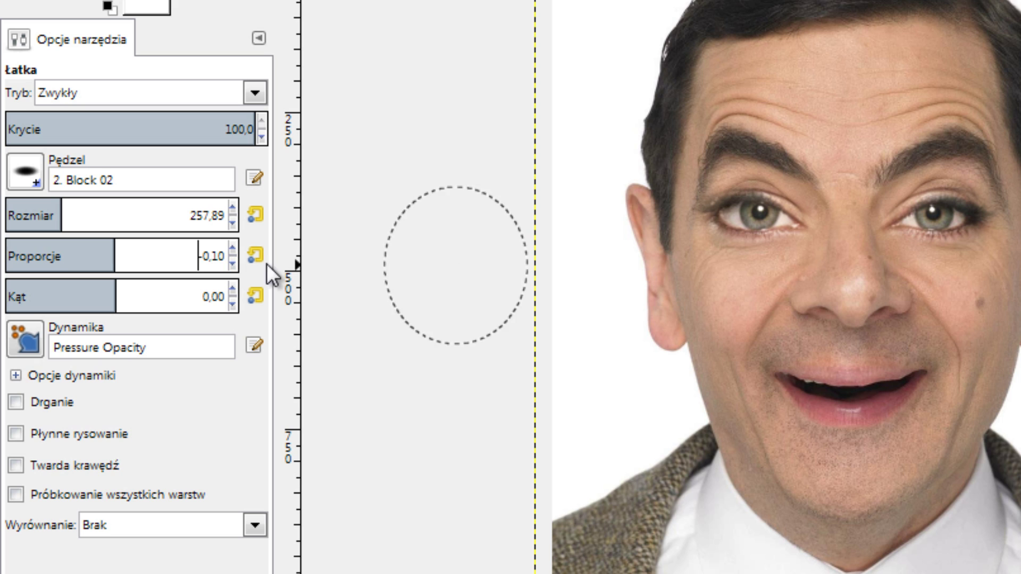
{"action": "left_click", "coordinate": [235, 267]}
{"action": "left_click", "coordinate": [235, 267]}
{"action": "left_click", "coordinate": [234, 267]}
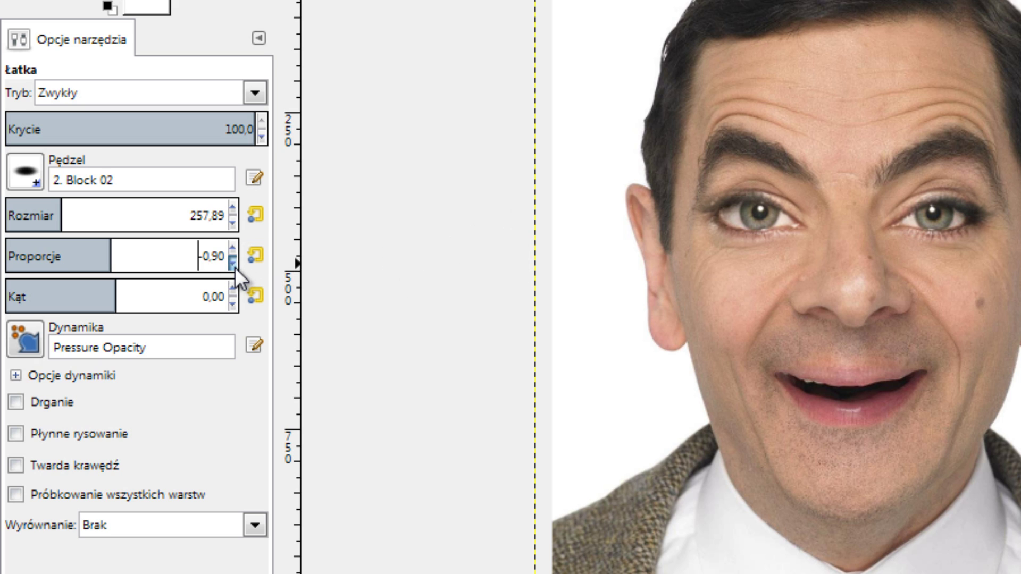
{"action": "left_click", "coordinate": [235, 264]}
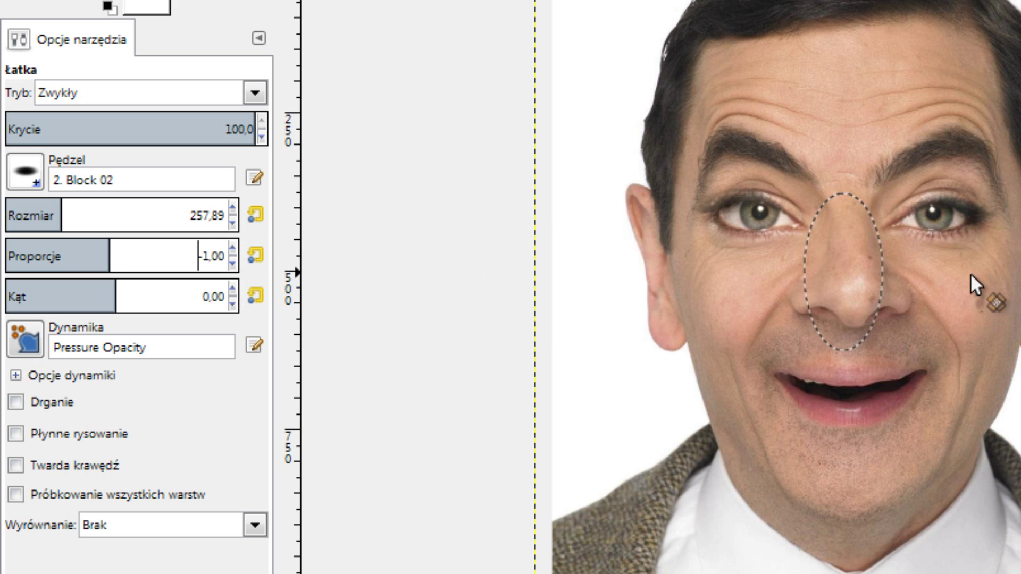
{"action": "left_click_drag", "start_coordinate": [65, 210], "coordinate": [81, 213]}
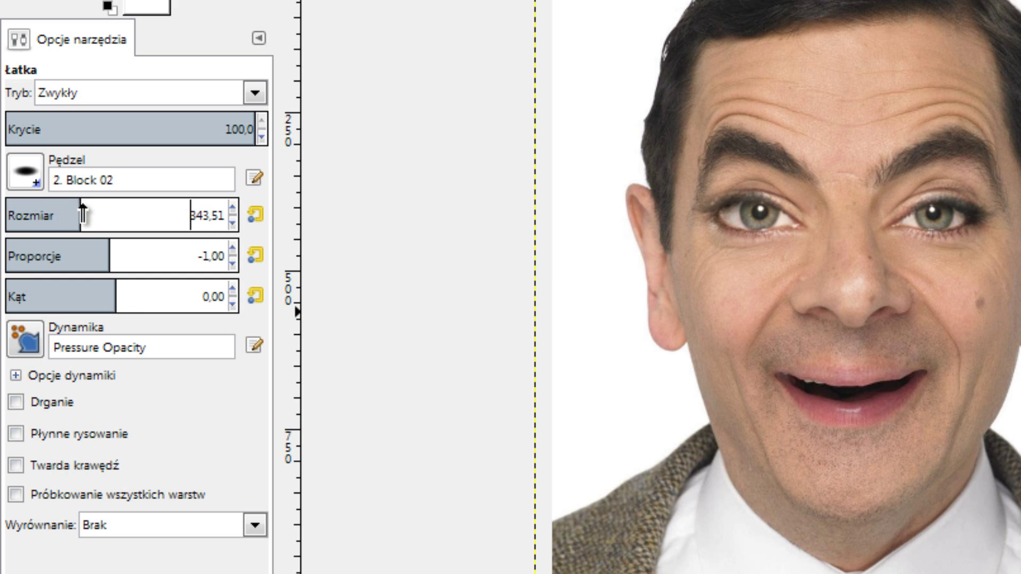
{"action": "left_click", "coordinate": [233, 266]}
{"action": "left_click", "coordinate": [232, 265]}
{"action": "left_click", "coordinate": [233, 265]}
{"action": "left_click", "coordinate": [233, 247]}
{"action": "left_click", "coordinate": [233, 248]}
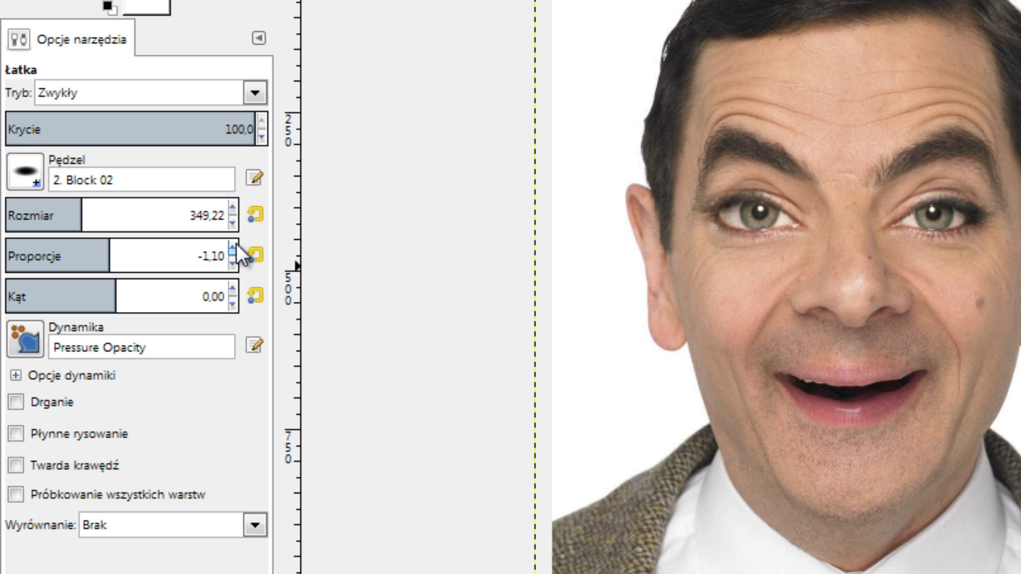
{"action": "left_click", "coordinate": [233, 248]}
{"action": "left_click", "coordinate": [233, 248]}
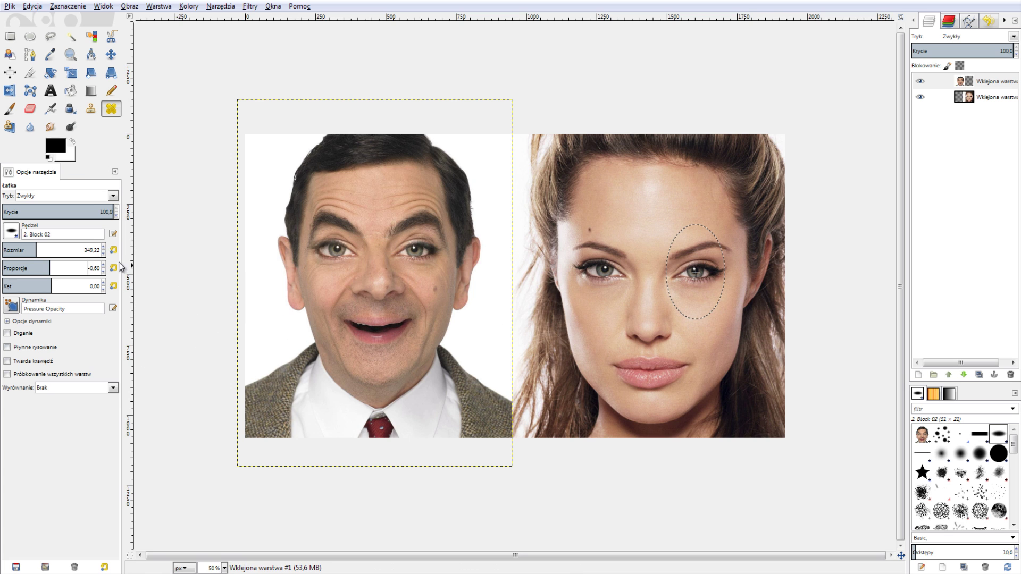
Step: Sample Angelina's nose and heal it over Mr Bean's nose and upper lip
{"action": "left_click", "coordinate": [996, 98]}
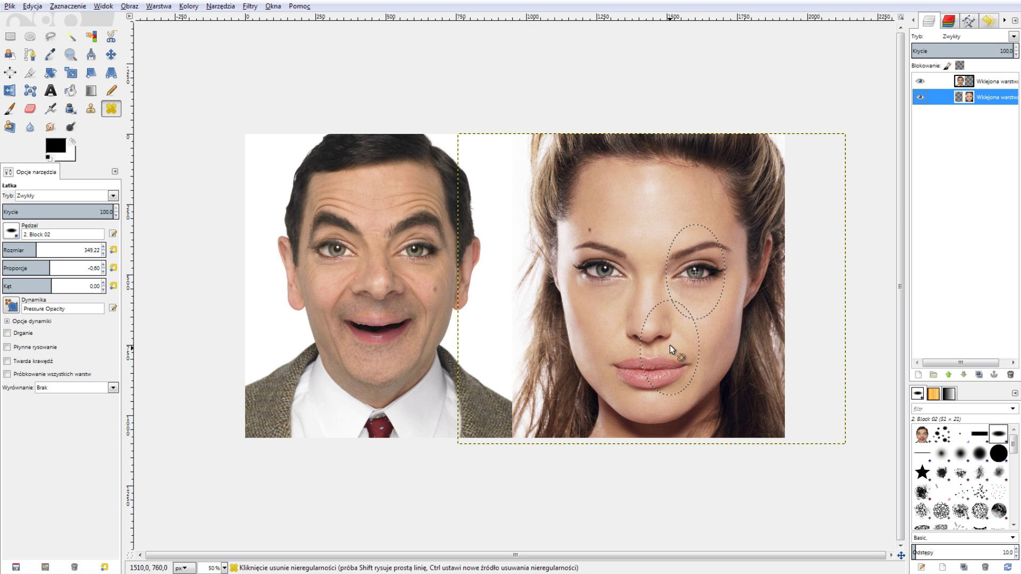
{"action": "left_click", "coordinate": [647, 318]}
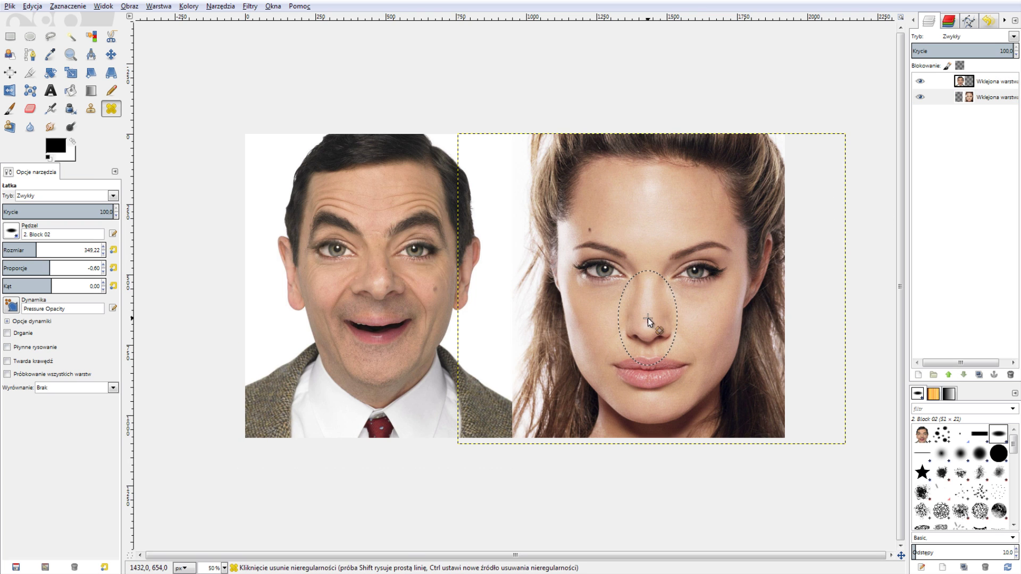
{"action": "left_click", "coordinate": [969, 84]}
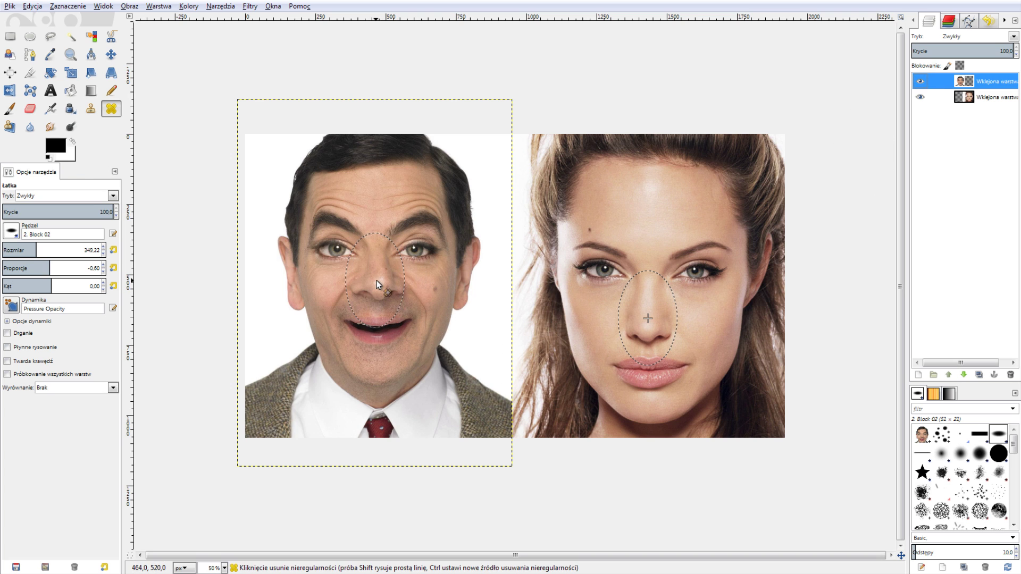
{"action": "left_click", "coordinate": [461, 417]}
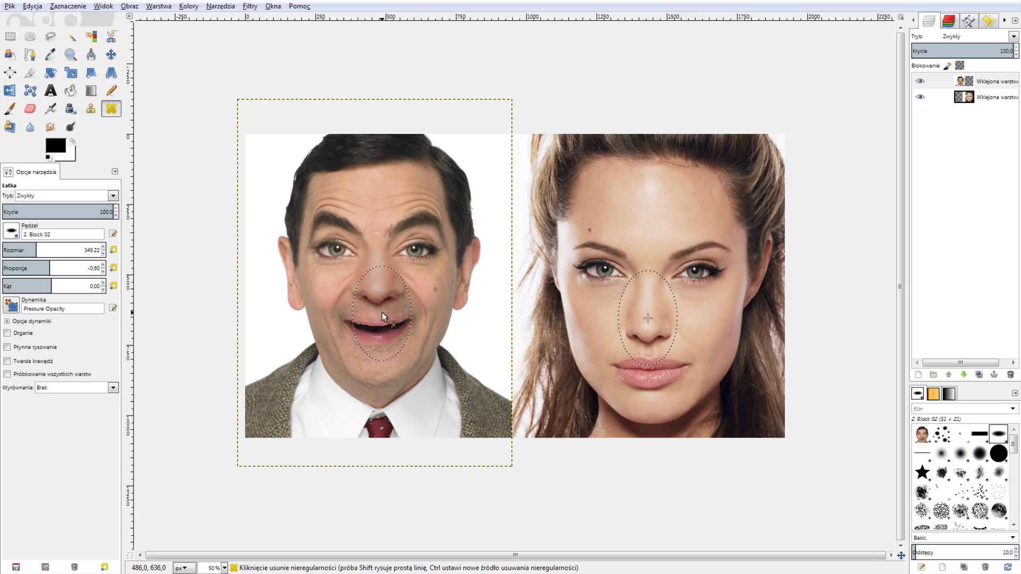
{"action": "left_click", "coordinate": [378, 286]}
Step: Blend the healed nose with further stamps and strokes, redoing one bad stamp
{"action": "left_click", "coordinate": [379, 284]}
{"action": "left_click", "coordinate": [379, 278]}
{"action": "left_click", "coordinate": [379, 277]}
{"action": "left_click_drag", "start_coordinate": [379, 275], "coordinate": [397, 282]}
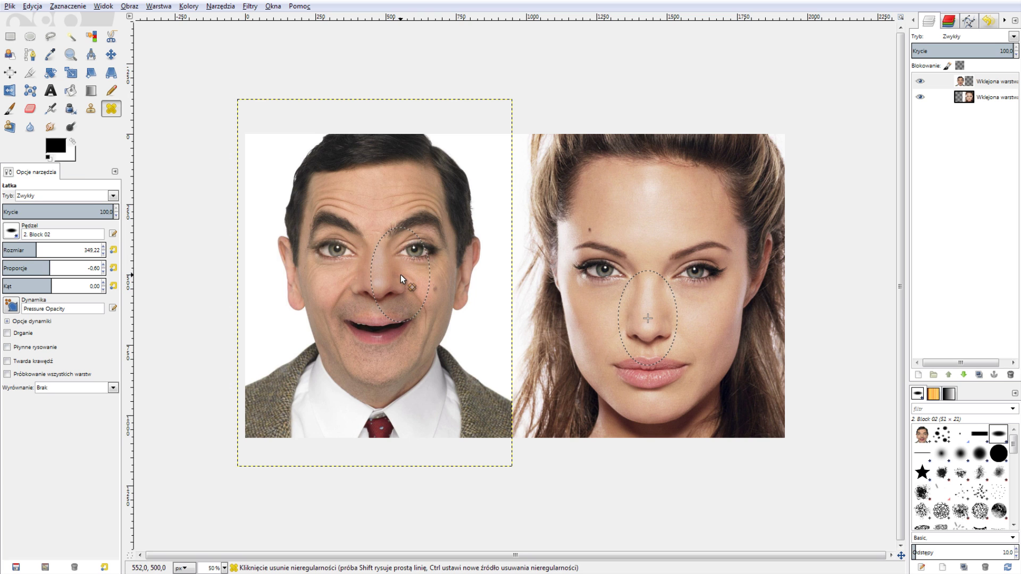
{"action": "left_click_drag", "start_coordinate": [400, 275], "coordinate": [380, 280]}
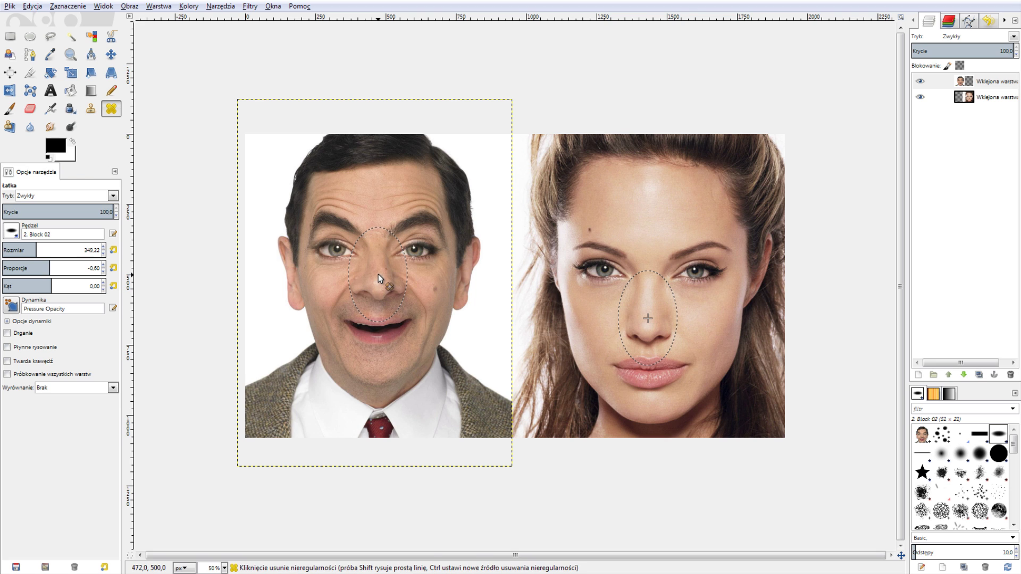
{"action": "left_click", "coordinate": [378, 273]}
{"action": "key", "text": "ctrl+z"}
{"action": "left_click", "coordinate": [378, 271]}
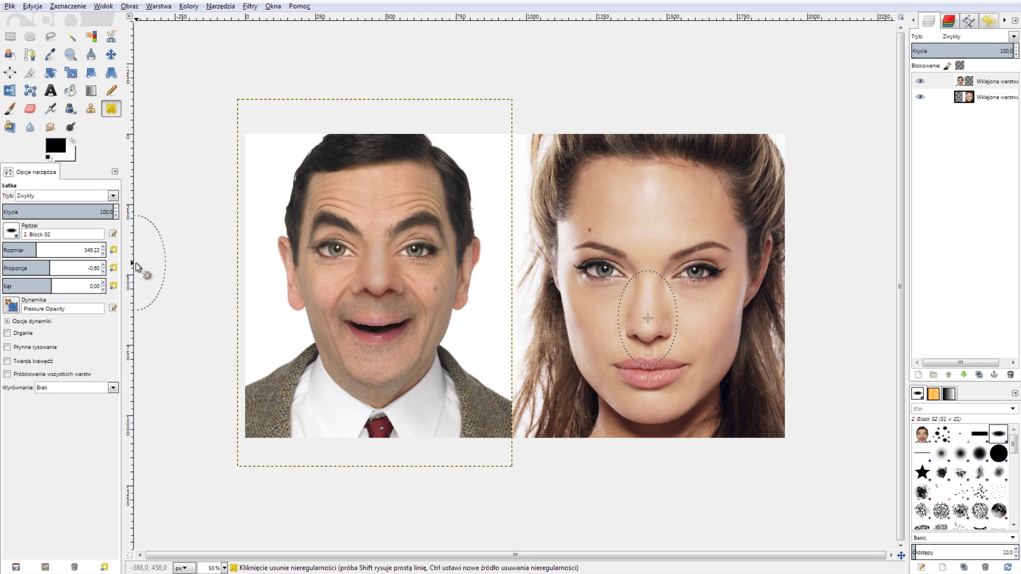
Step: Set the heal brush aspect ratio to 1.00
{"action": "left_click", "coordinate": [103, 266]}
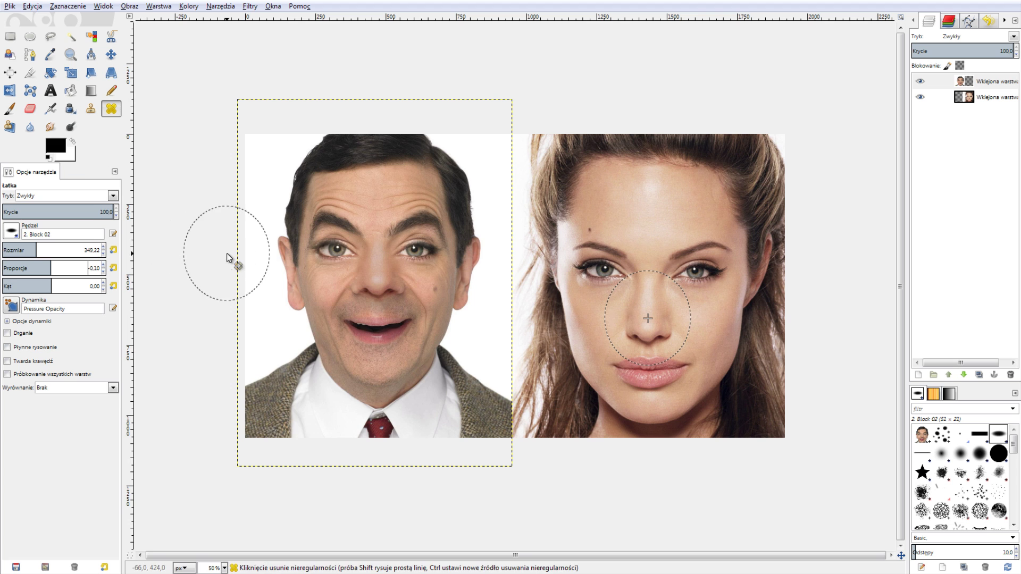
{"action": "left_click", "coordinate": [103, 266]}
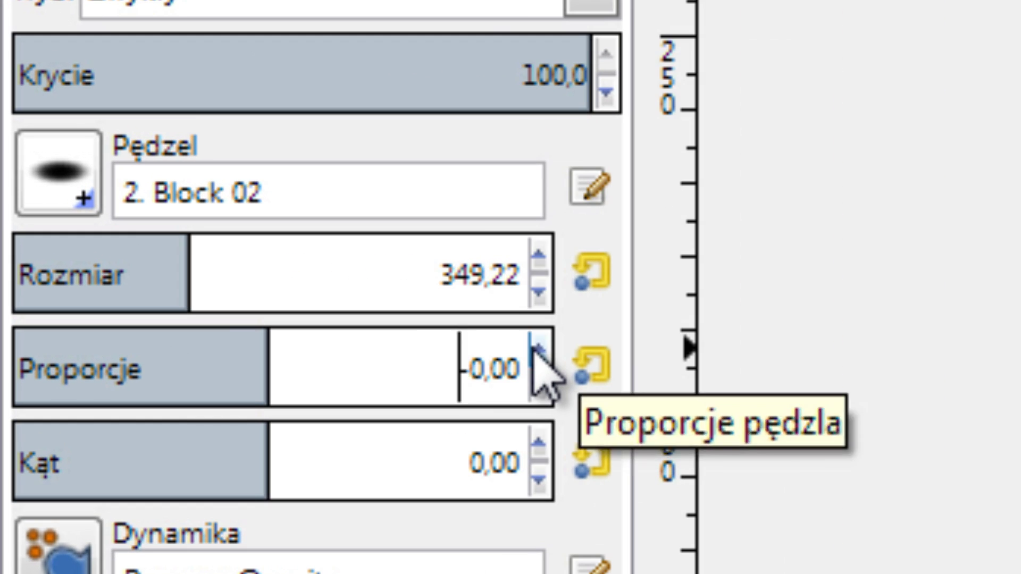
{"action": "left_click", "coordinate": [102, 265]}
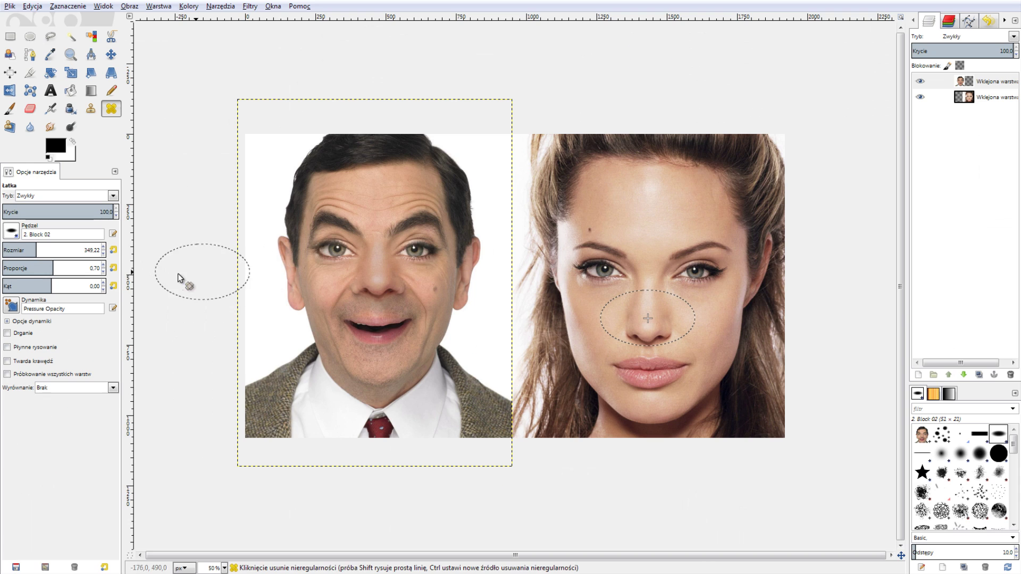
{"action": "left_click", "coordinate": [104, 265]}
{"action": "type", "text": "1"}
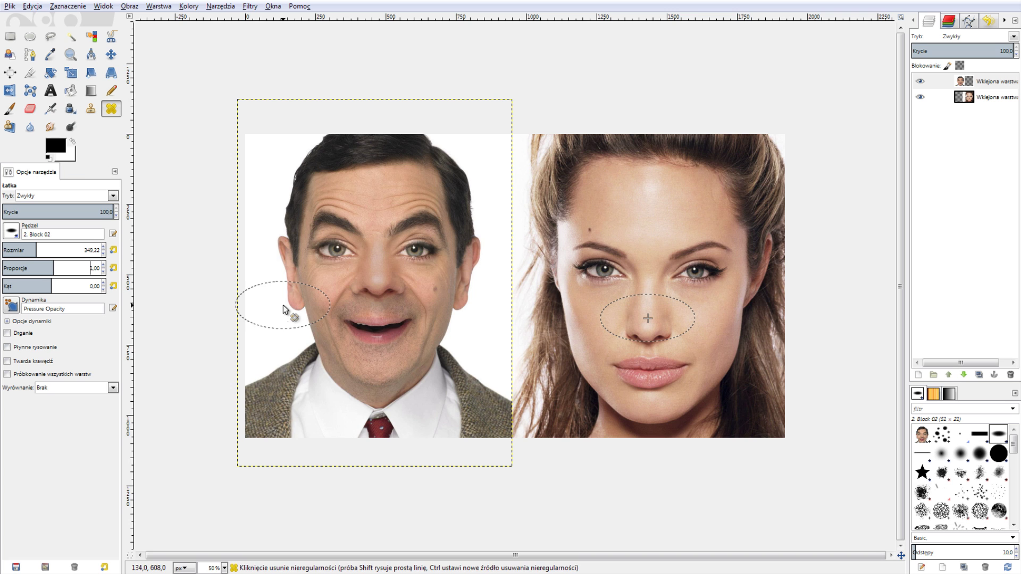
Step: Sample Angelina's lips and heal them over Mr Bean's mouth
{"action": "left_click", "coordinate": [982, 97]}
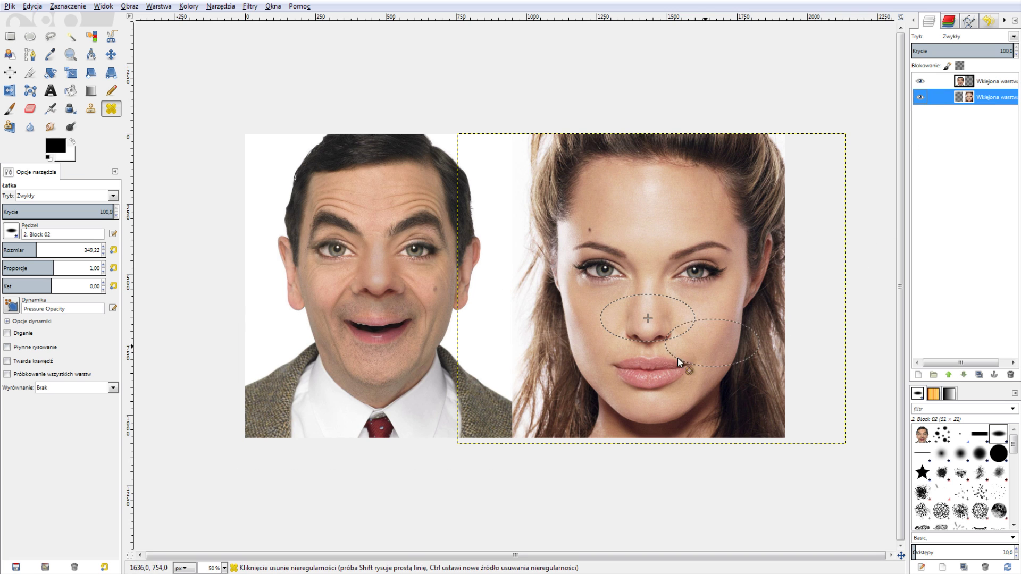
{"action": "left_click", "coordinate": [647, 372], "text": "ctrl"}
{"action": "left_click", "coordinate": [997, 82]}
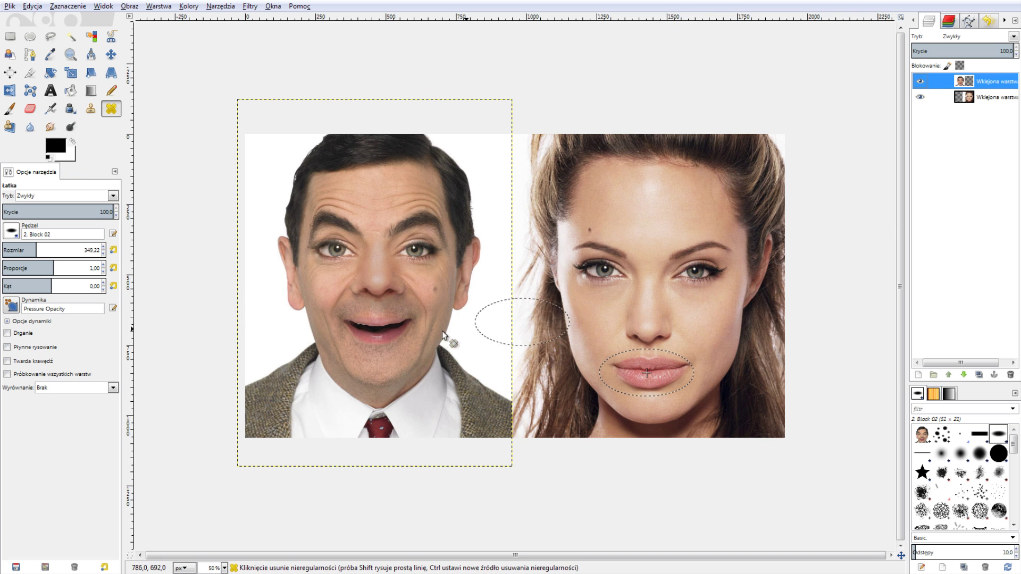
{"action": "left_click", "coordinate": [378, 329]}
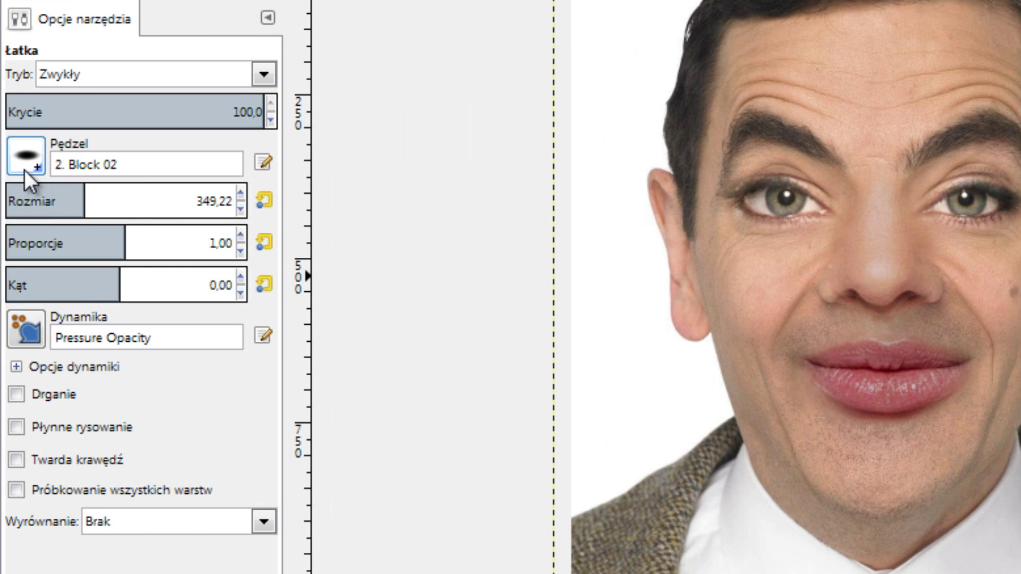
Step: Use the 2. Block 01 brush with aspect 2.00, size 286.43 and angle -10
{"action": "left_click", "coordinate": [17, 201]}
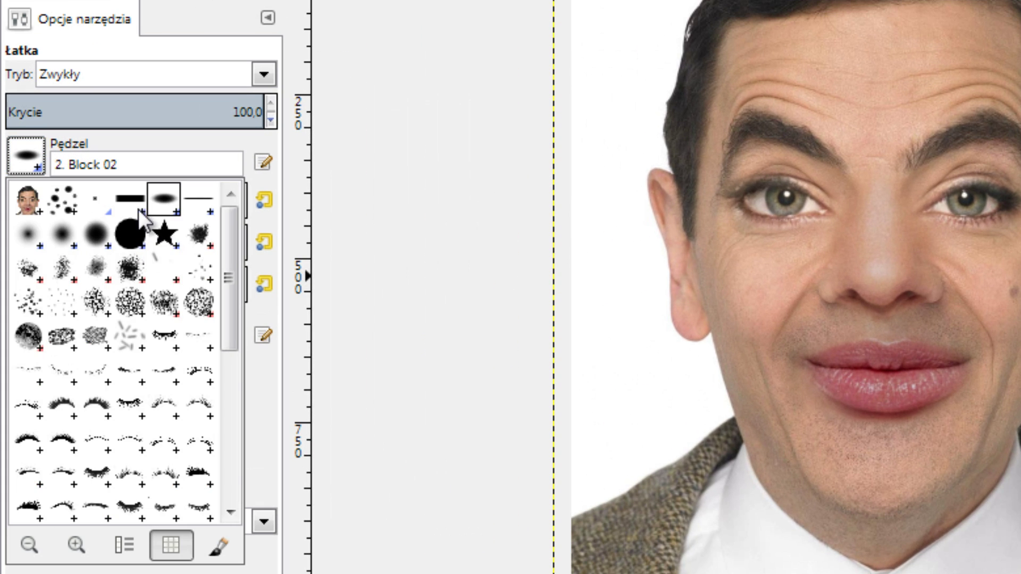
{"action": "left_click", "coordinate": [78, 230]}
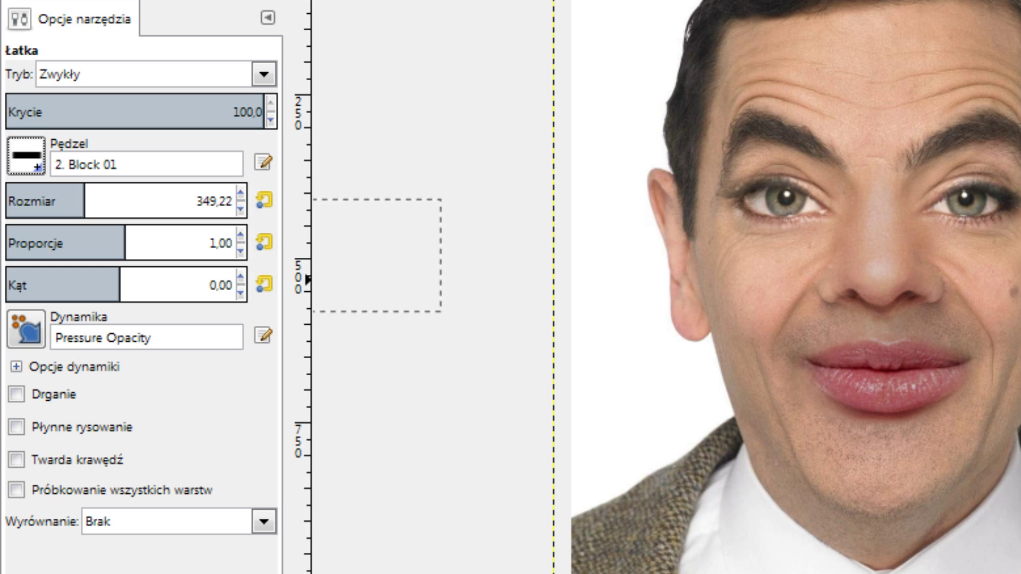
{"action": "left_click", "coordinate": [240, 250]}
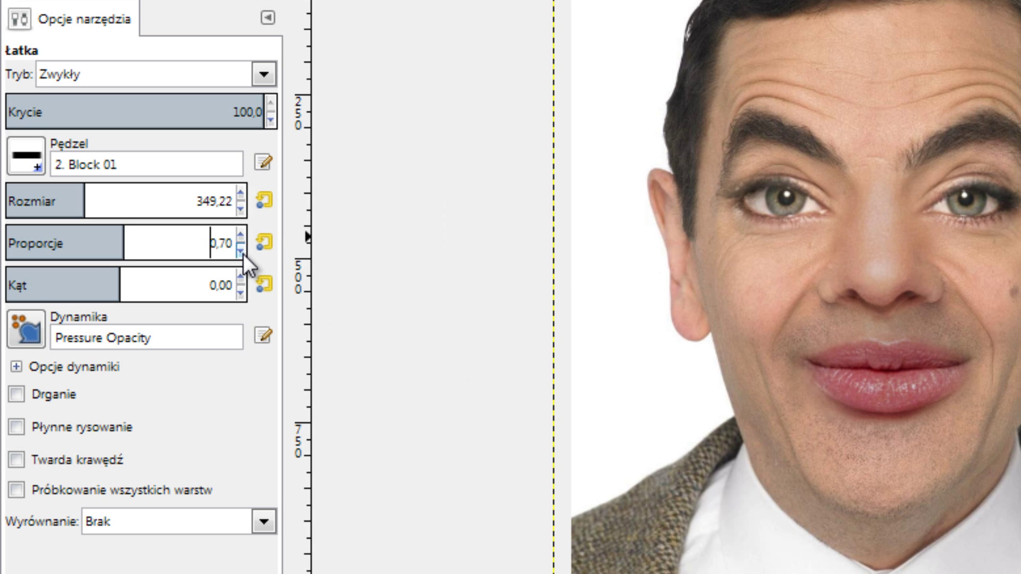
{"action": "left_click", "coordinate": [241, 252]}
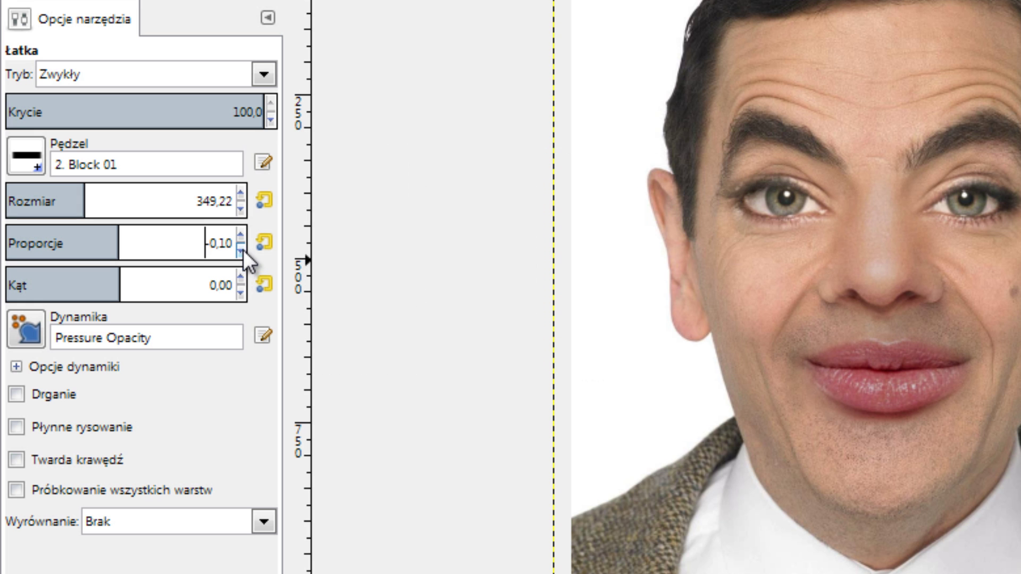
{"action": "left_click", "coordinate": [240, 239]}
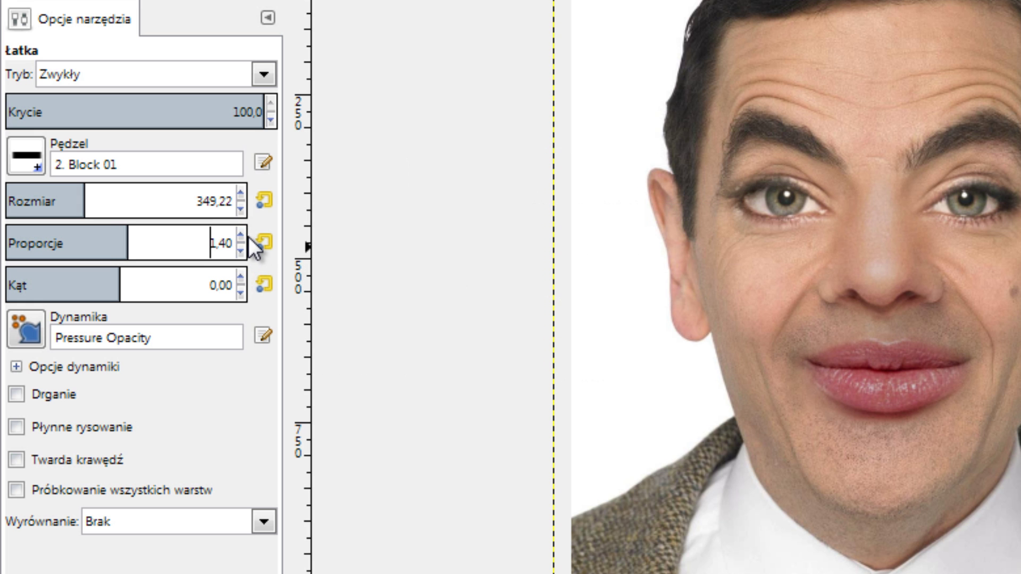
{"action": "left_click", "coordinate": [240, 237]}
{"action": "left_click", "coordinate": [131, 260]}
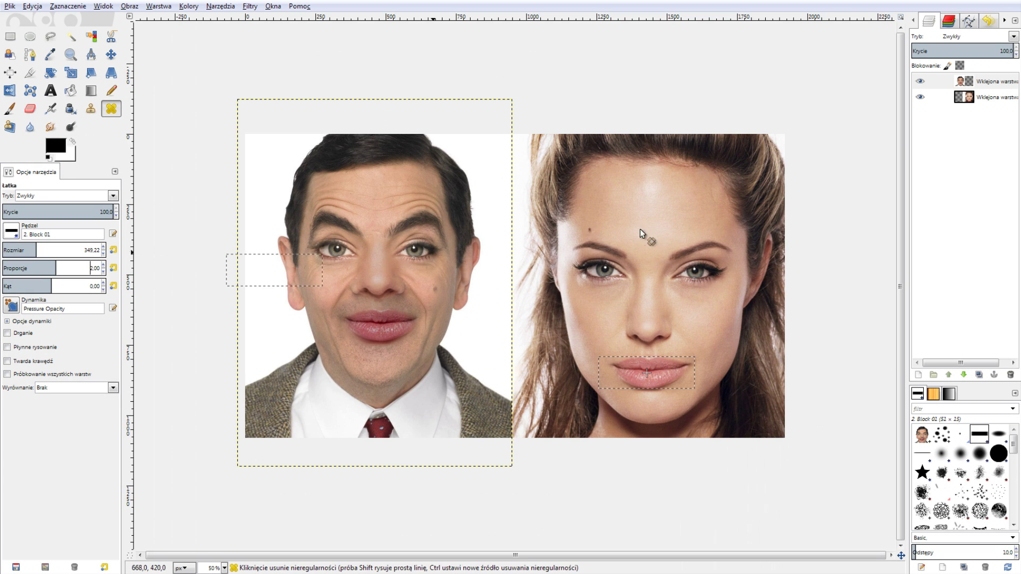
{"action": "left_click_drag", "start_coordinate": [42, 253], "coordinate": [30, 250]}
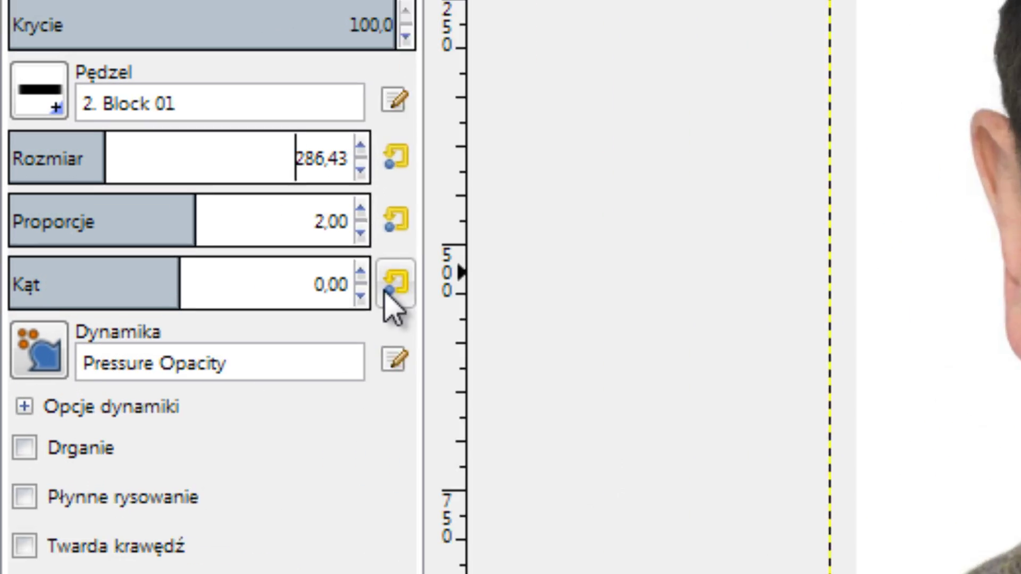
{"action": "left_click", "coordinate": [103, 290]}
{"action": "left_click", "coordinate": [103, 289]}
{"action": "left_click", "coordinate": [423, 293]}
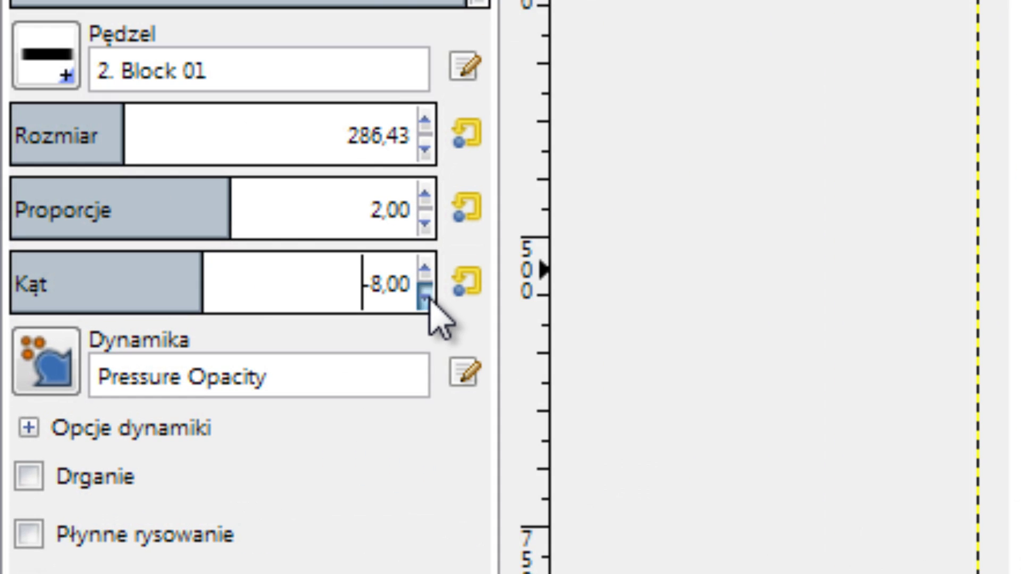
{"action": "left_click", "coordinate": [423, 293]}
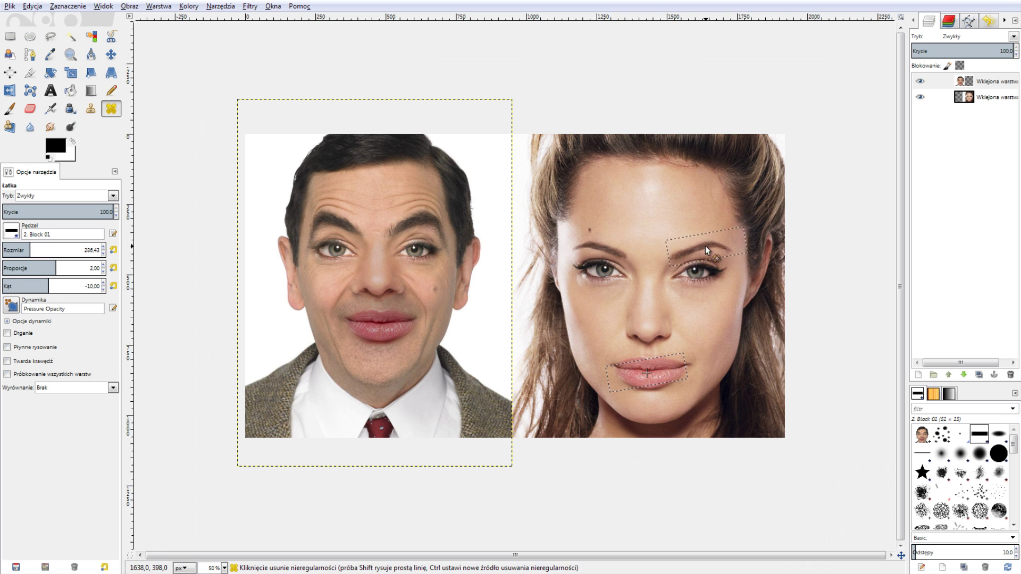
Step: Sample Angelina's eyebrow and heal it over Mr Bean's right-side eyebrow
{"action": "left_click", "coordinate": [983, 98]}
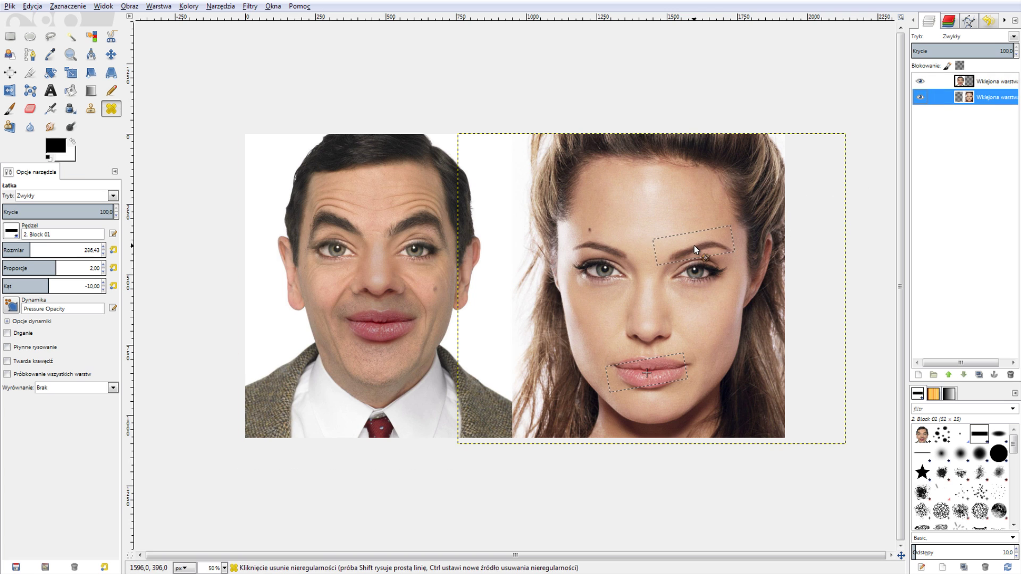
{"action": "left_click", "coordinate": [983, 82]}
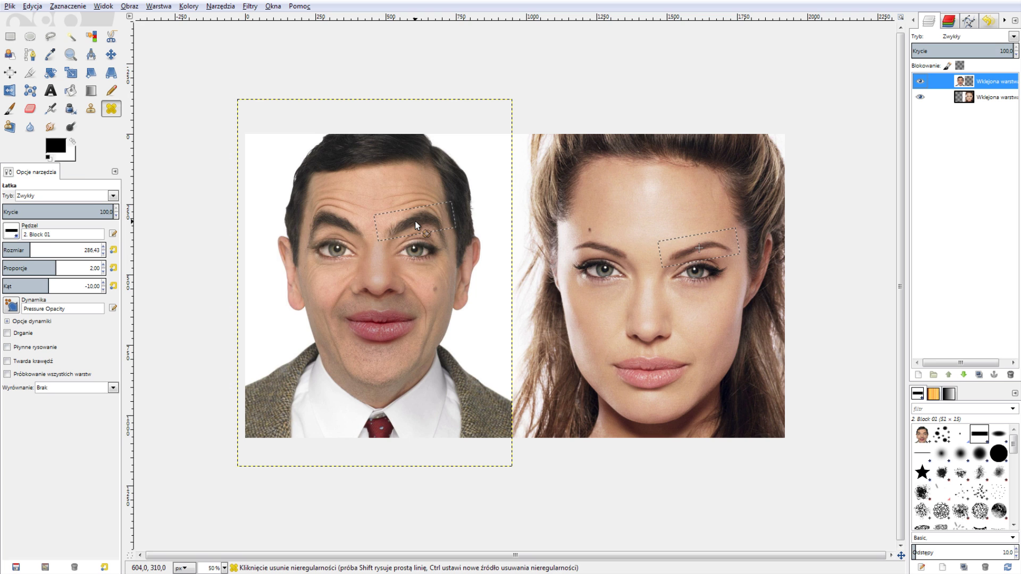
{"action": "left_click", "coordinate": [417, 226]}
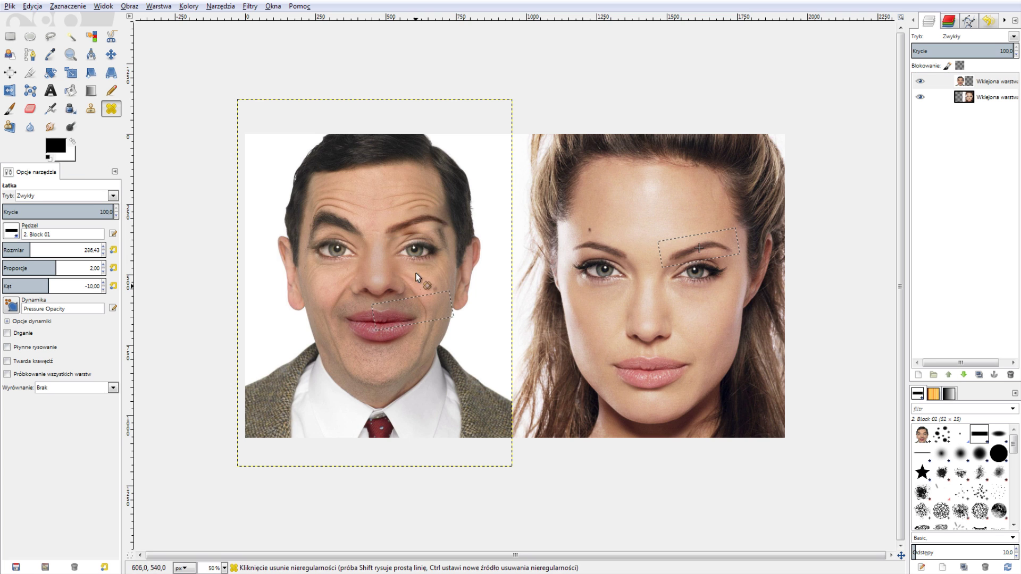